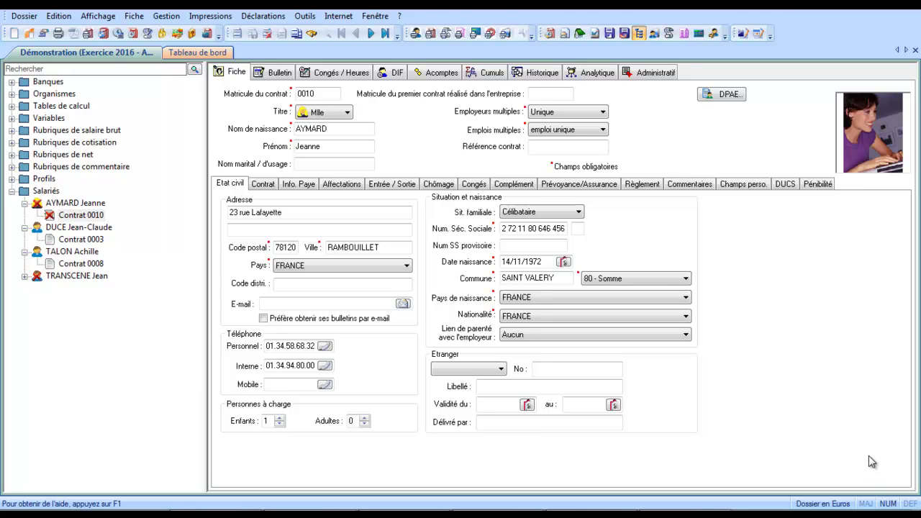
Review the custom fields, contract and complementary information on the first employee's record
left_click(741, 185)
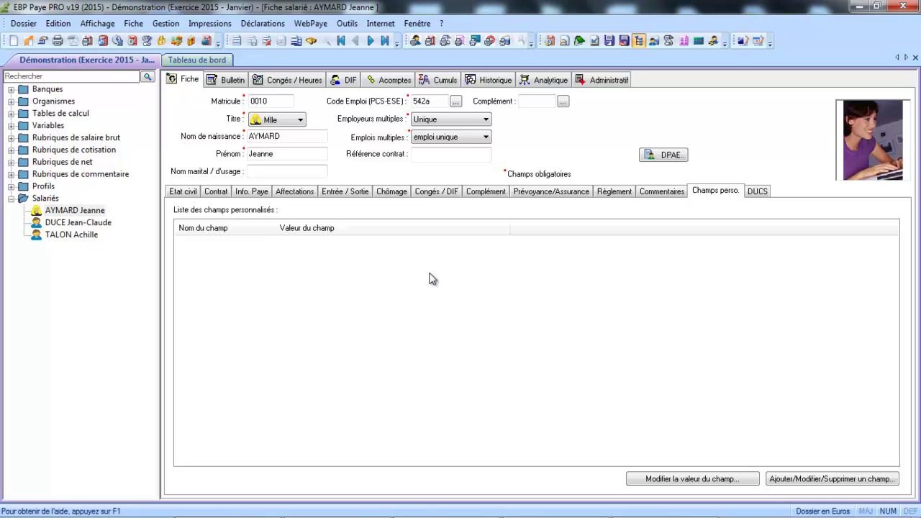
left_click(223, 193)
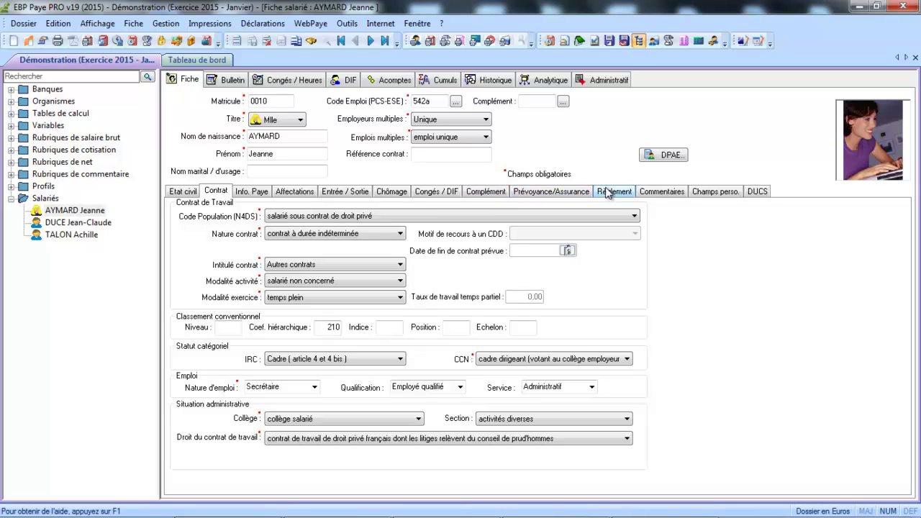
left_click(480, 193)
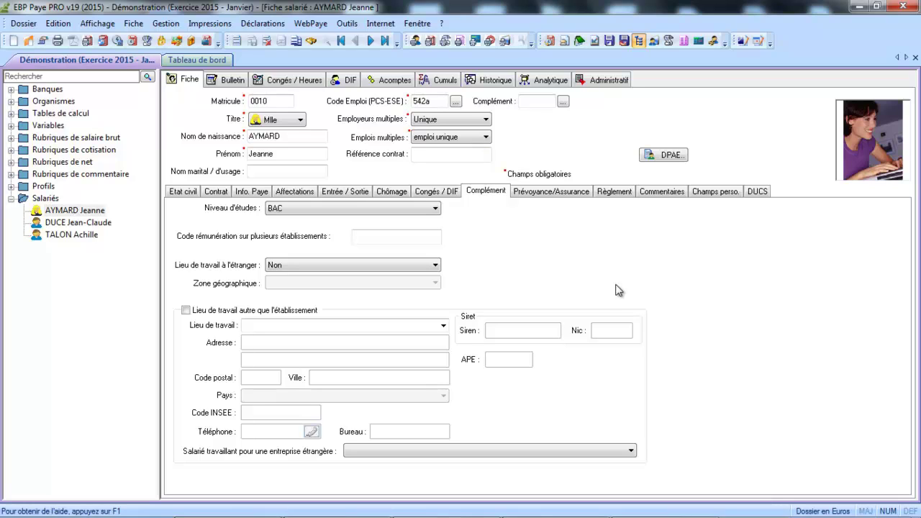
Add a custom variable to the Employé category, with Permis de conduire as its name and description
left_click(715, 192)
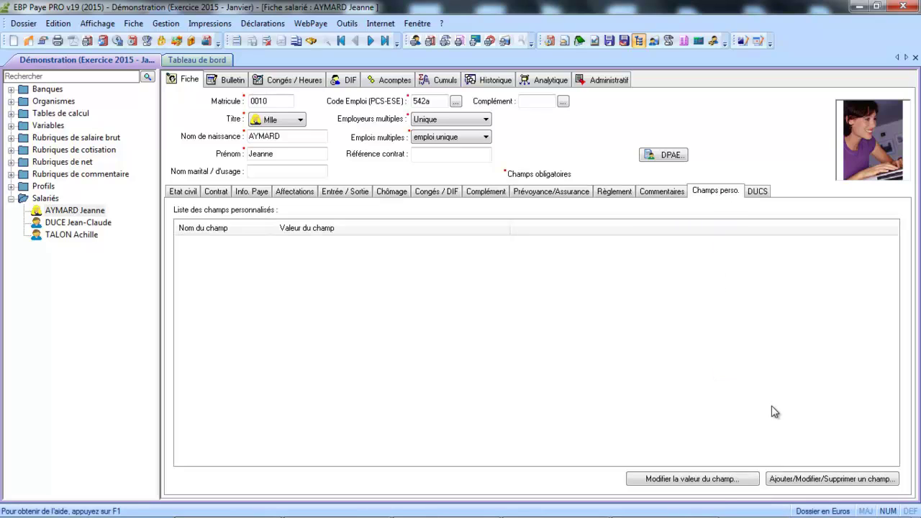
left_click(794, 480)
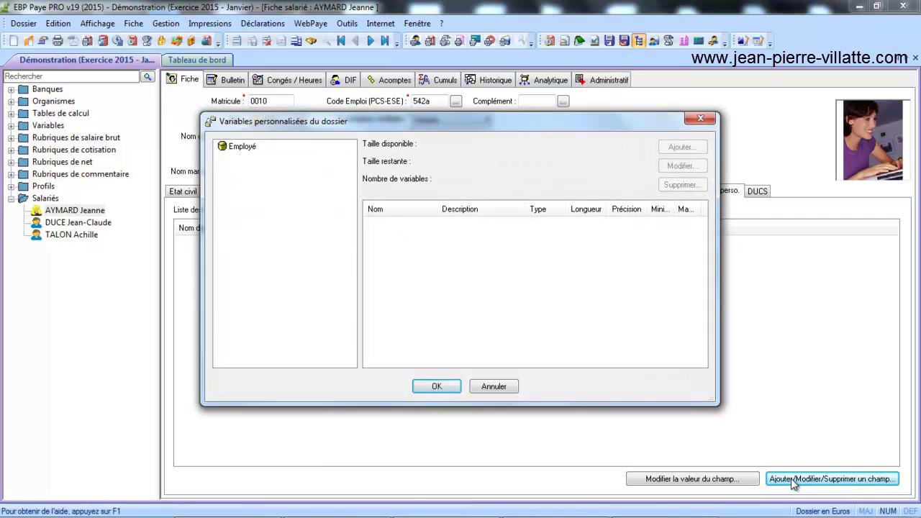
left_click(248, 148)
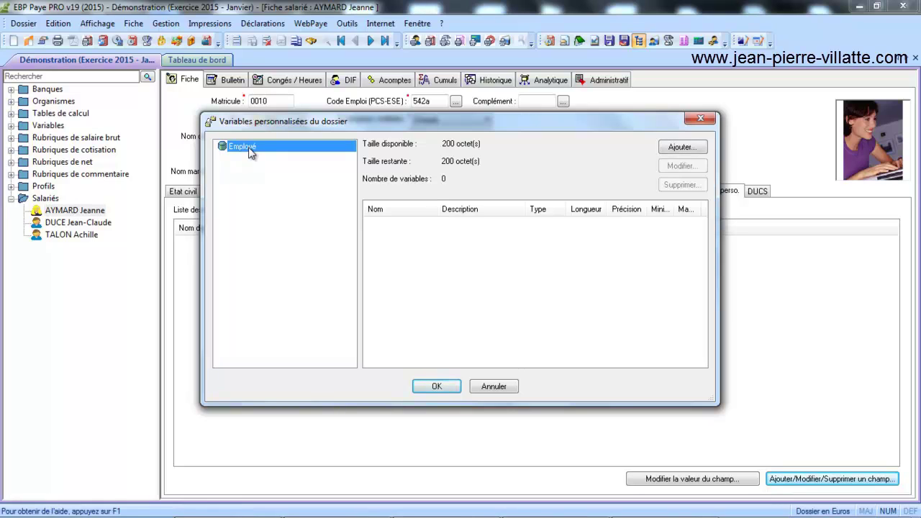
left_click(683, 149)
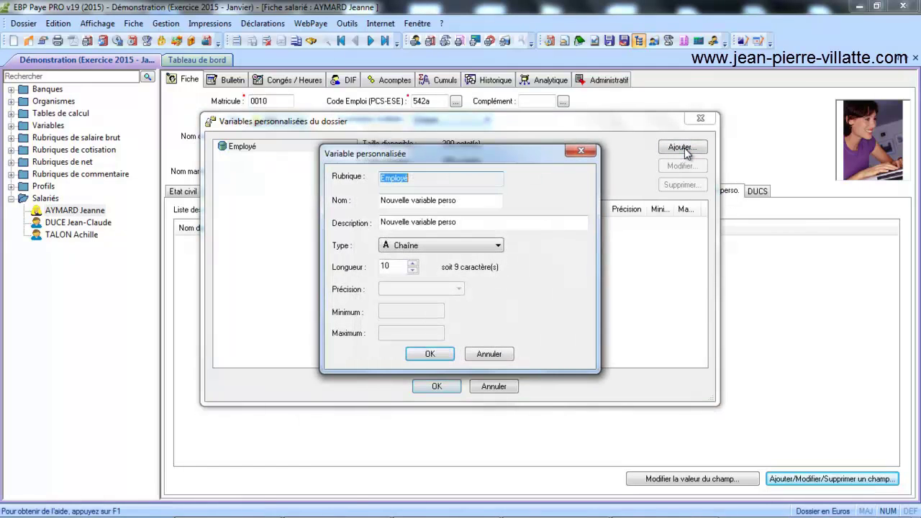
left_click(480, 202)
left_click_drag(479, 202, 239, 175)
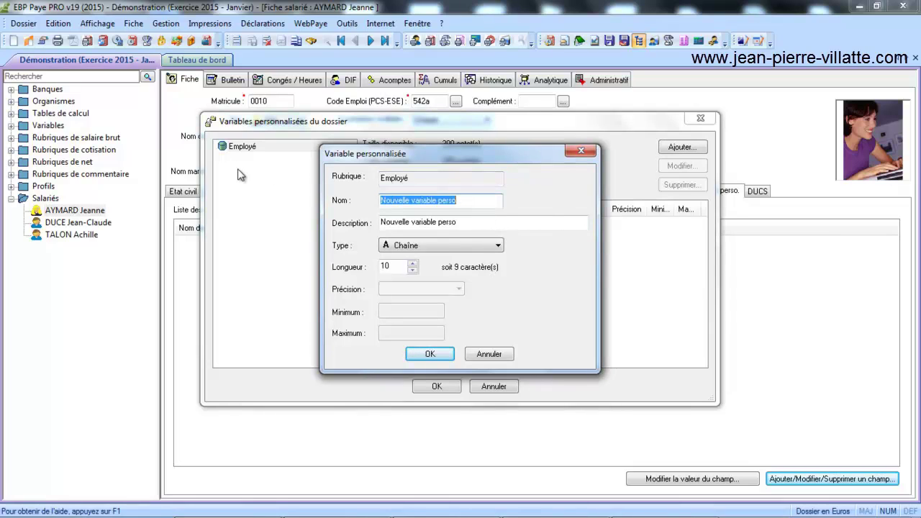
type("Permis de conduire")
key("Tab")
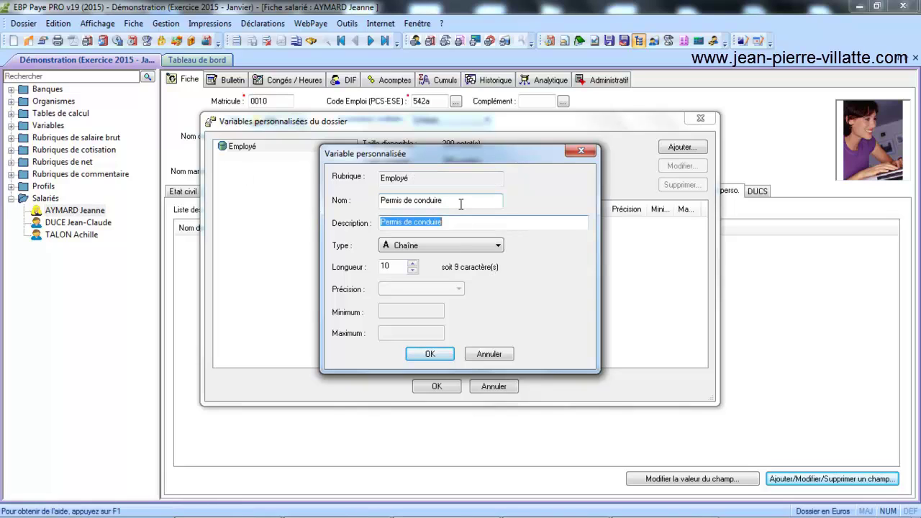
Set the new variable's type to Chaîne with a length of 20, and save the custom variables
left_click(441, 247)
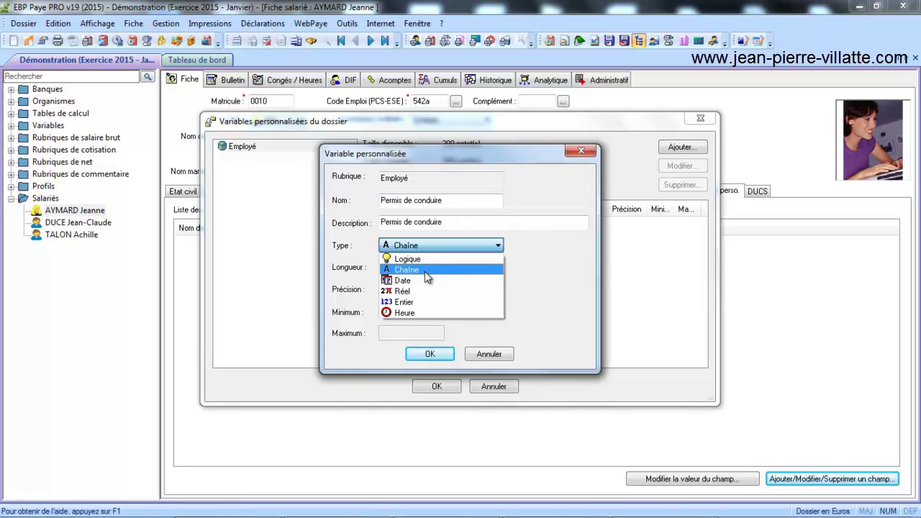
left_click(426, 270)
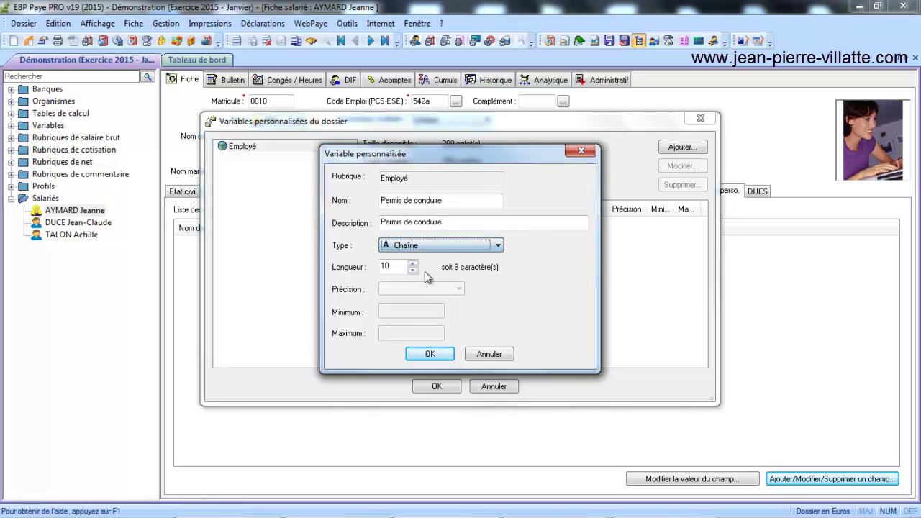
left_click(386, 266)
left_click_drag(386, 266, 347, 268)
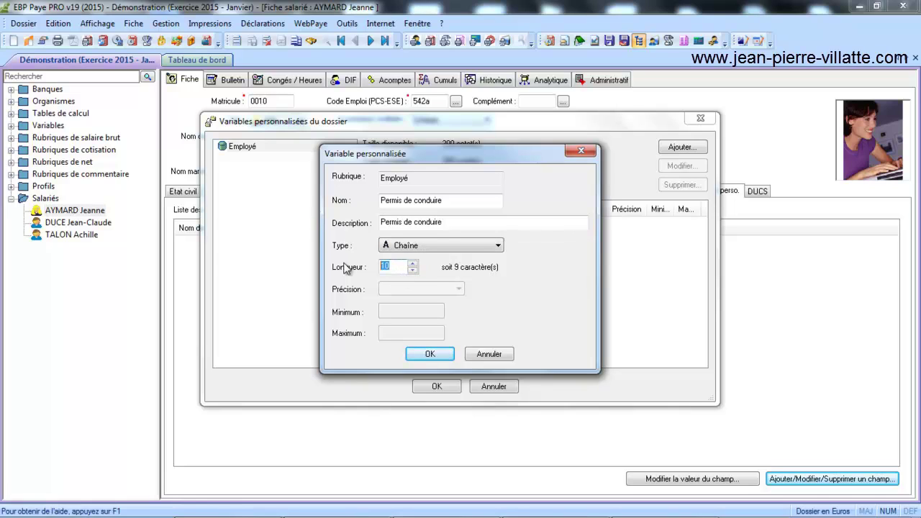
type("20")
left_click(429, 353)
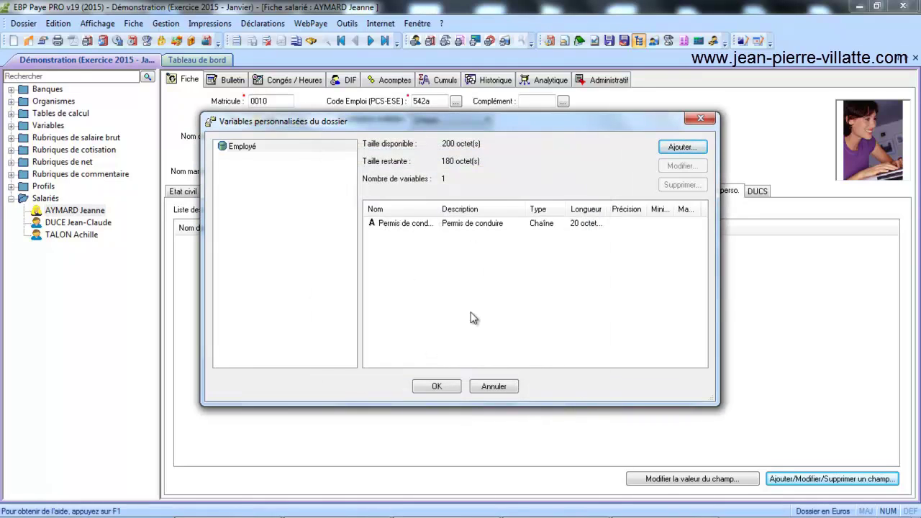
left_click(436, 387)
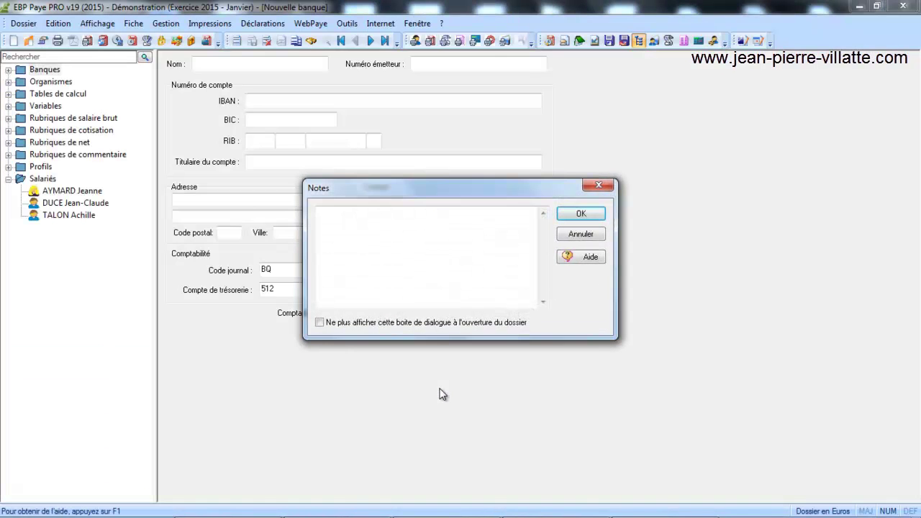
Reopen the first employee's custom fields and open the Permis de conduire value for editing
left_click(581, 214)
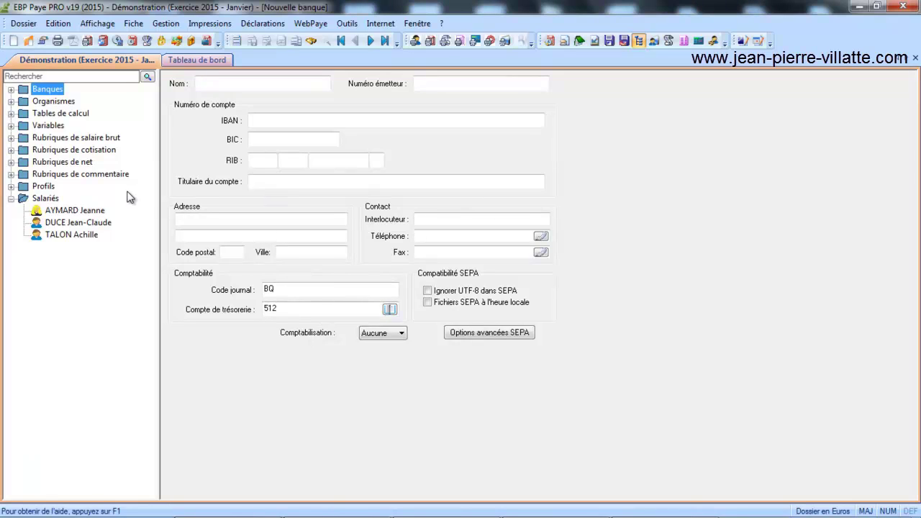
double_click(97, 211)
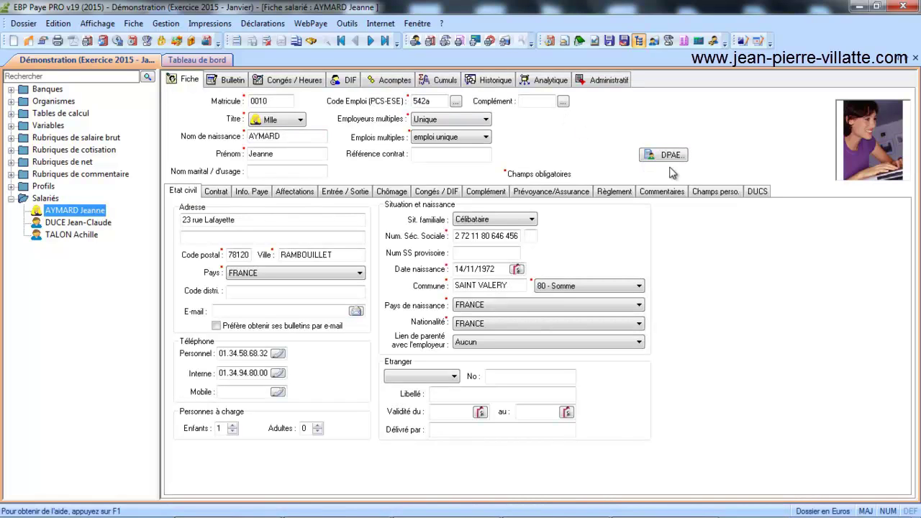
left_click(709, 192)
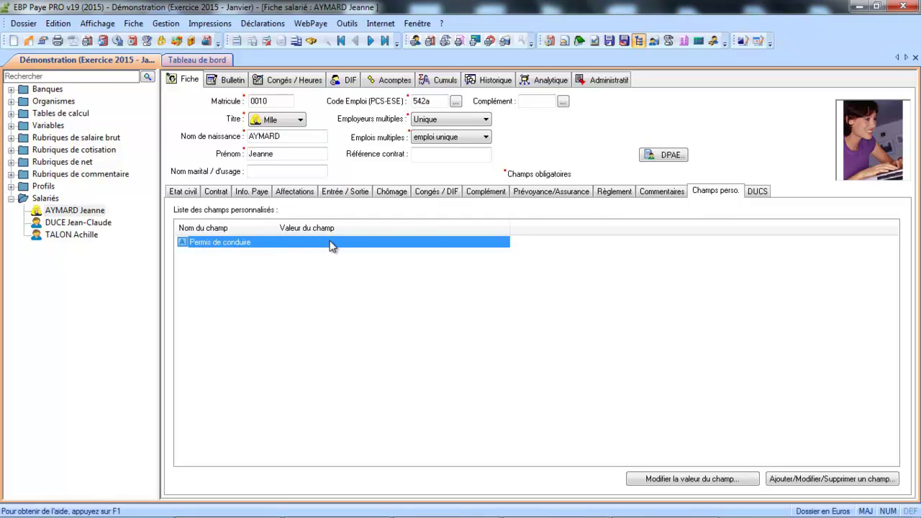
left_click(660, 480)
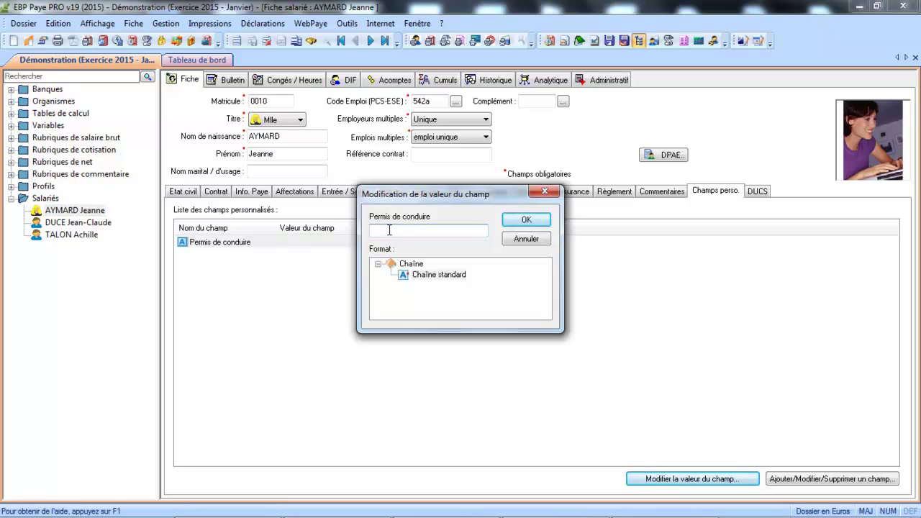
type("&é\"'(§è_çà")
key("BackSpace")
key("BackSpace")
key("BackSpace")
key("BackSpace")
key("BackSpace")
key("BackSpace")
key("BackSpace")
key("BackSpace")
key("BackSpace")
key("BackSpace")
Enter the employee's driving licence number as the field value, and switch to the second employee's record
type("123456789")
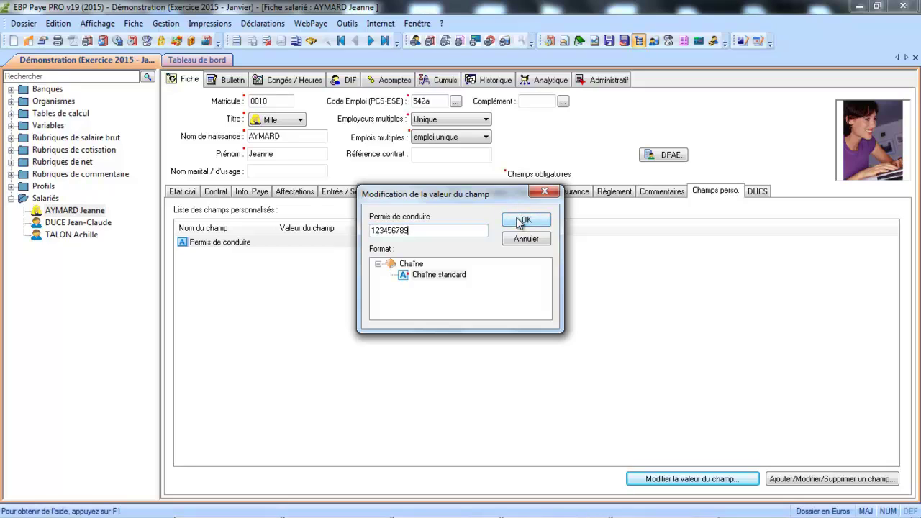
left_click(524, 217)
left_click(48, 222)
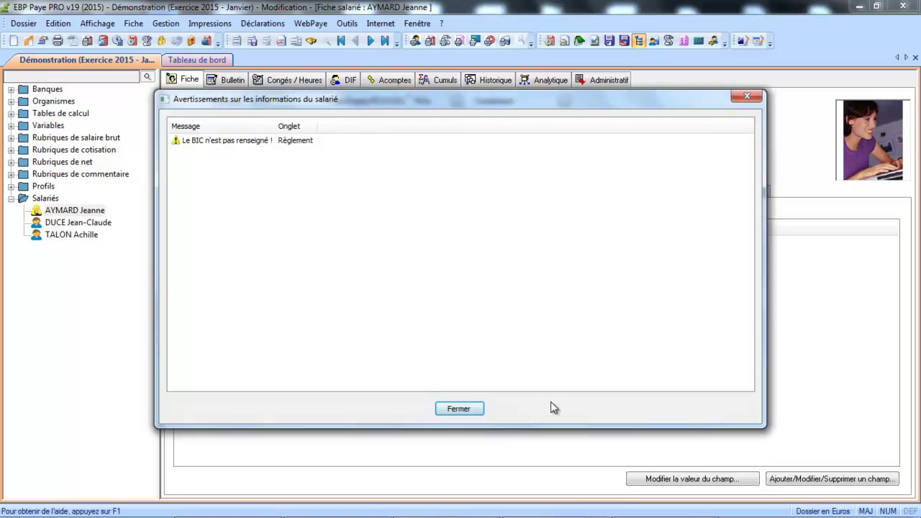
left_click(457, 409)
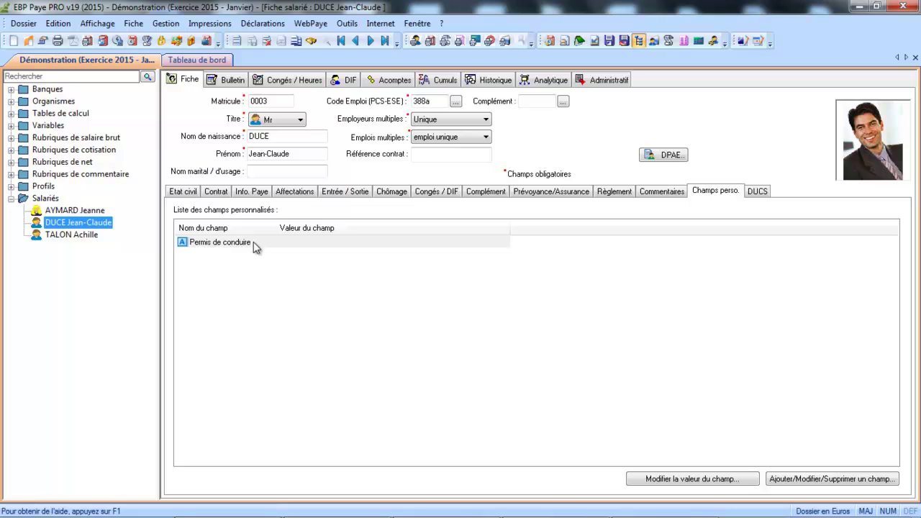
Open the CDI letter template from the Contrat folder for editing in Word
left_click(346, 25)
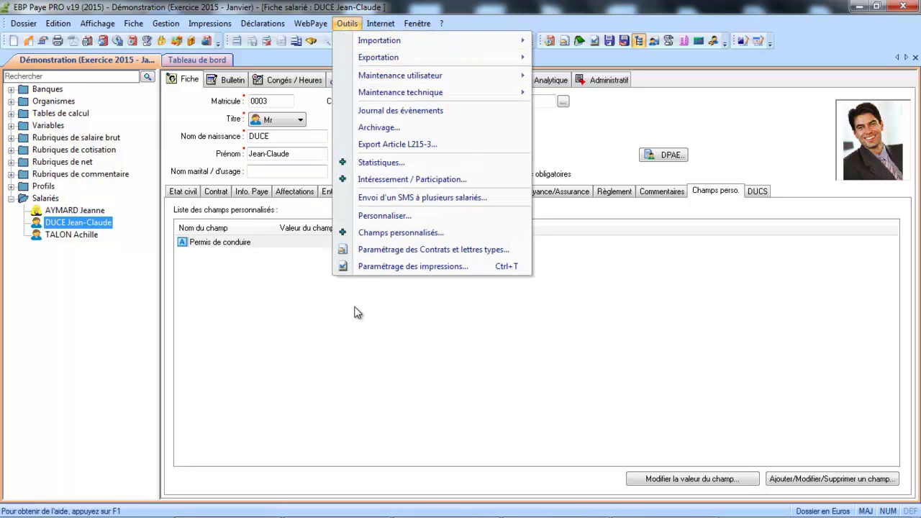
left_click(374, 250)
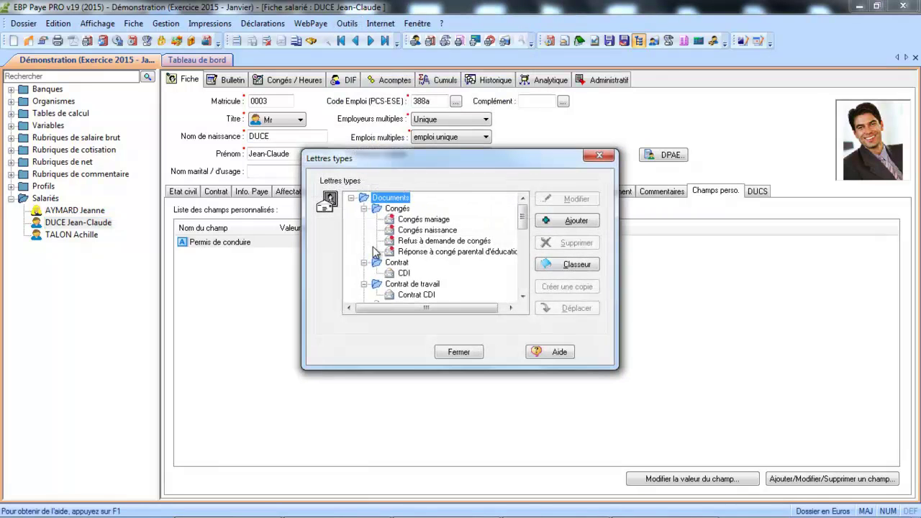
left_click(404, 274)
left_click(576, 199)
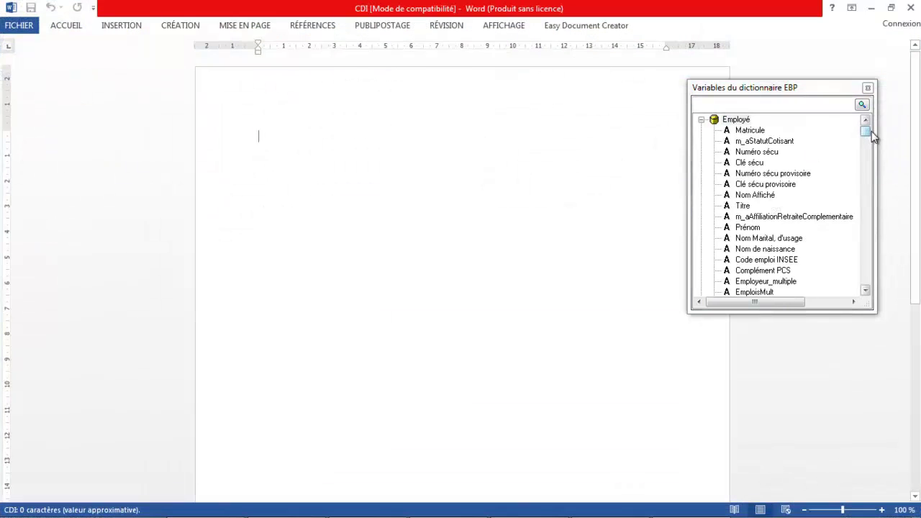
Find and select the Permis de conduire variable under Employé in the EBP variable dictionary
left_click(869, 132)
left_click_drag(869, 131, 868, 140)
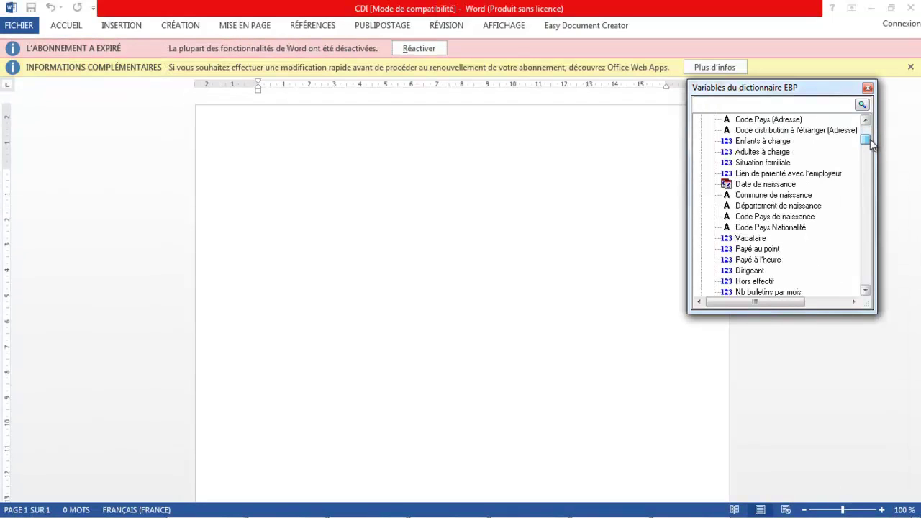
left_click_drag(870, 140, 869, 149)
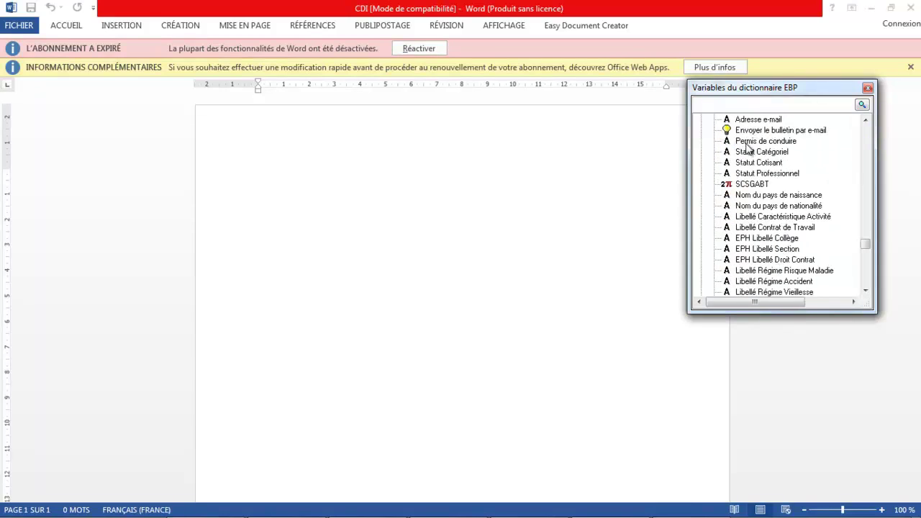
left_click(745, 145)
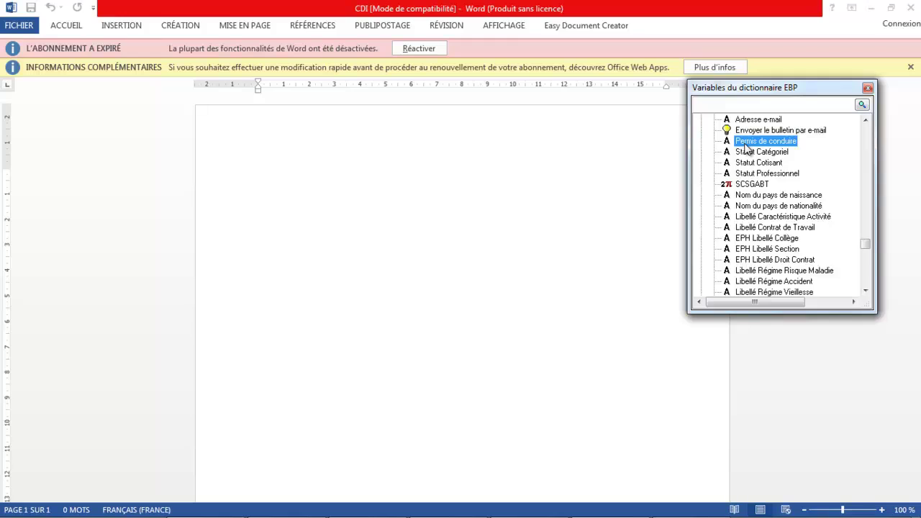
left_click_drag(748, 141, 791, 152)
left_click_drag(791, 152, 754, 143)
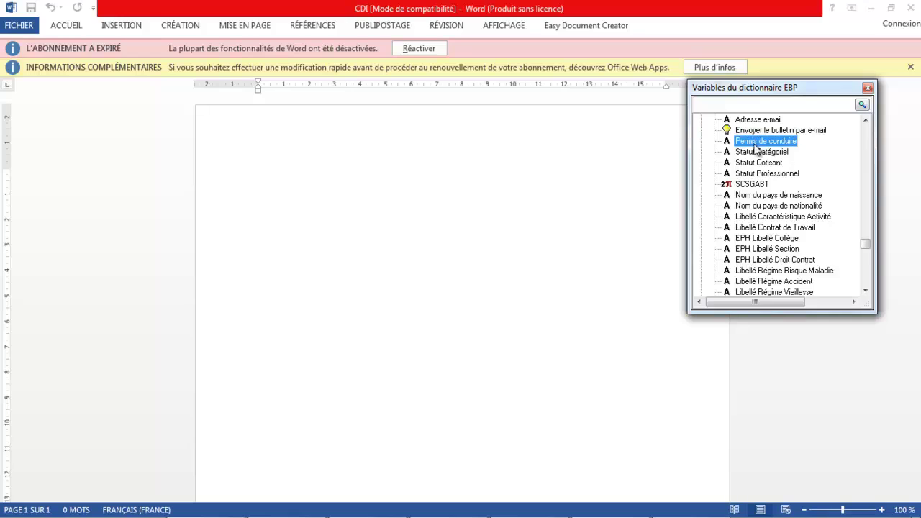